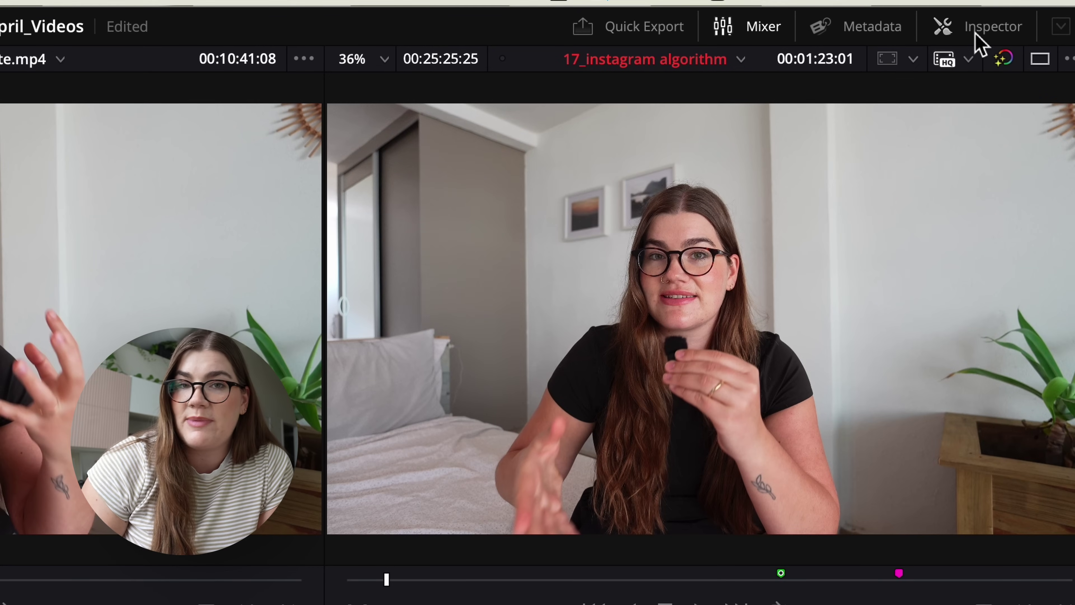
# Set the volume of the selected C4227.MP4 voice clip to -4
pyautogui.click(976, 32)
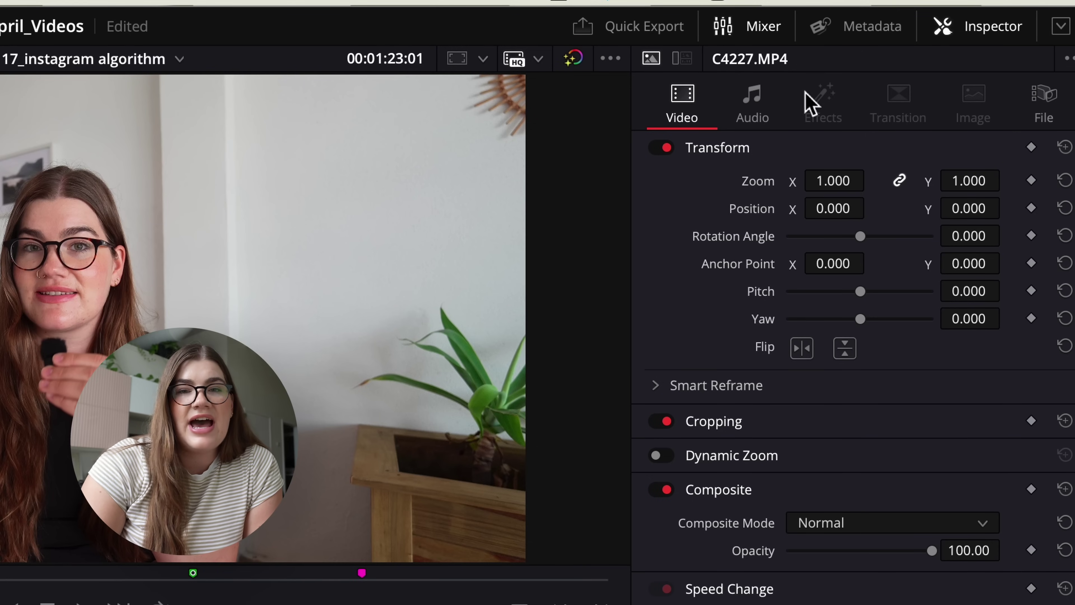
pyautogui.click(754, 114)
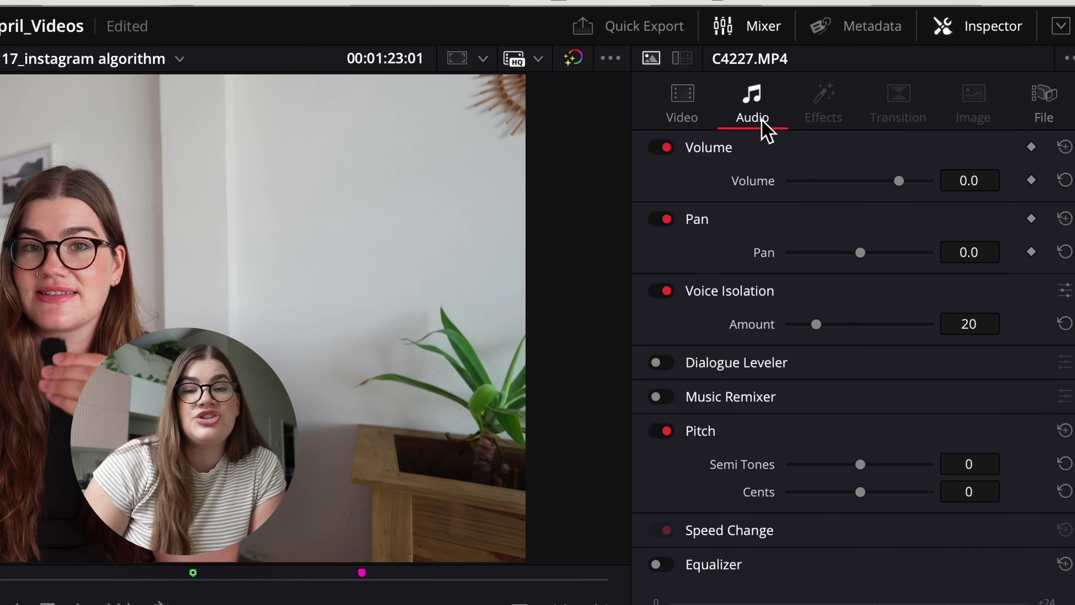
pyautogui.click(972, 179)
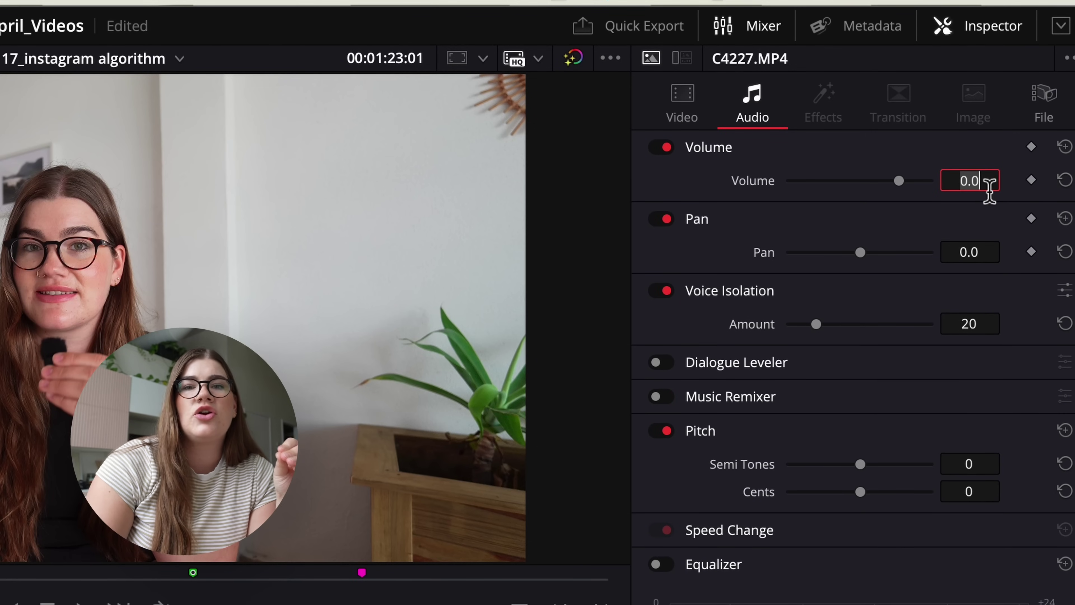
pyautogui.write('-')
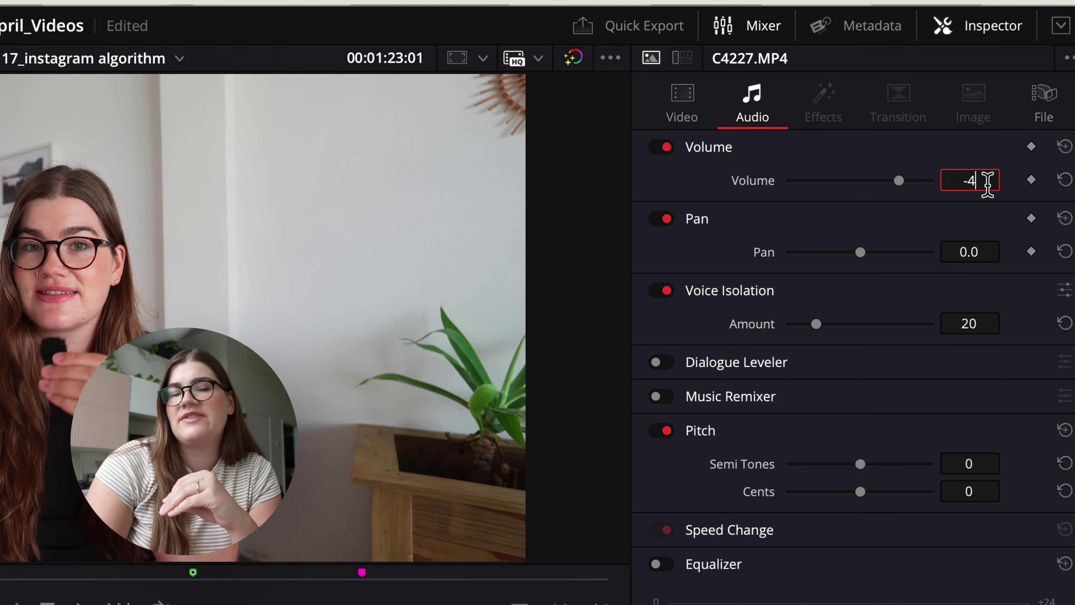
pyautogui.write('4')
pyautogui.press('Return')
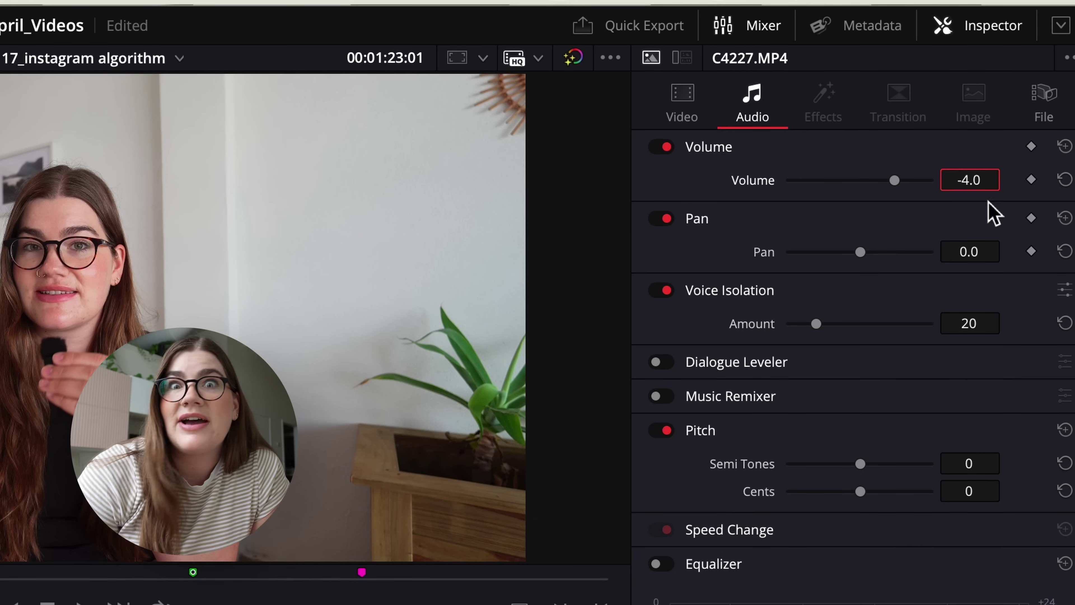
pyautogui.doubleClick(979, 186)
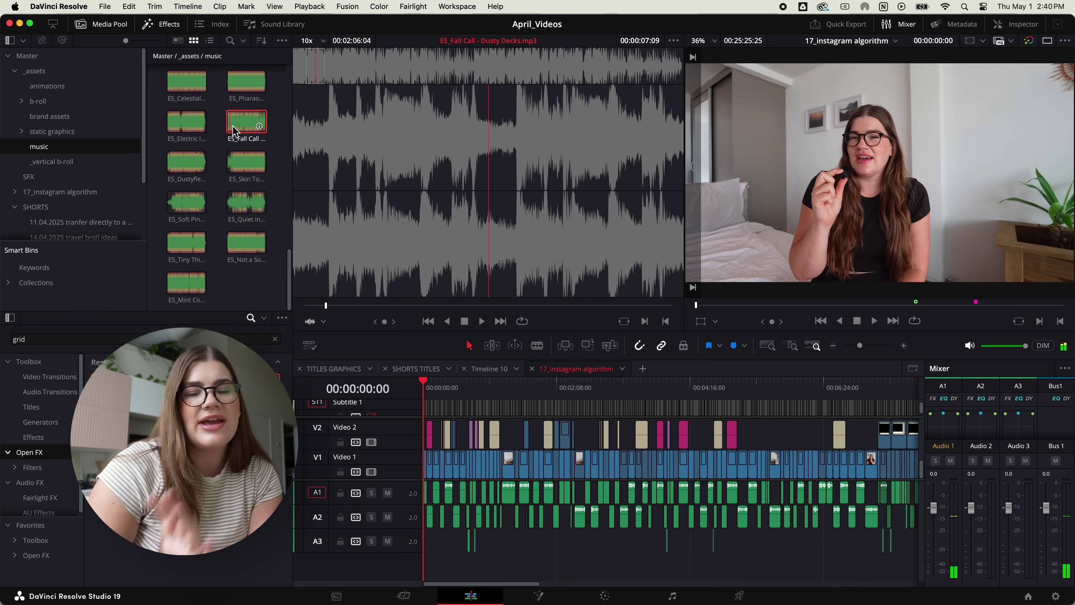
# Add the ES_Fall Call - Dusty Decks music to a new audio track A4 at the timeline start and set its volume to -20
pyautogui.moveTo(246, 121); pyautogui.dragTo(420, 569)
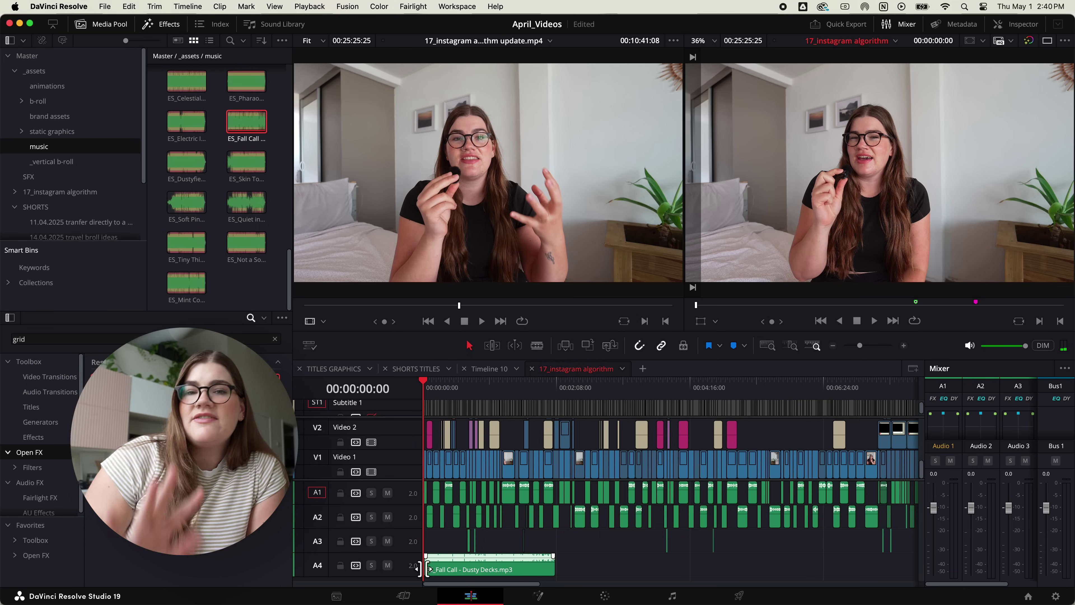
pyautogui.click(443, 571)
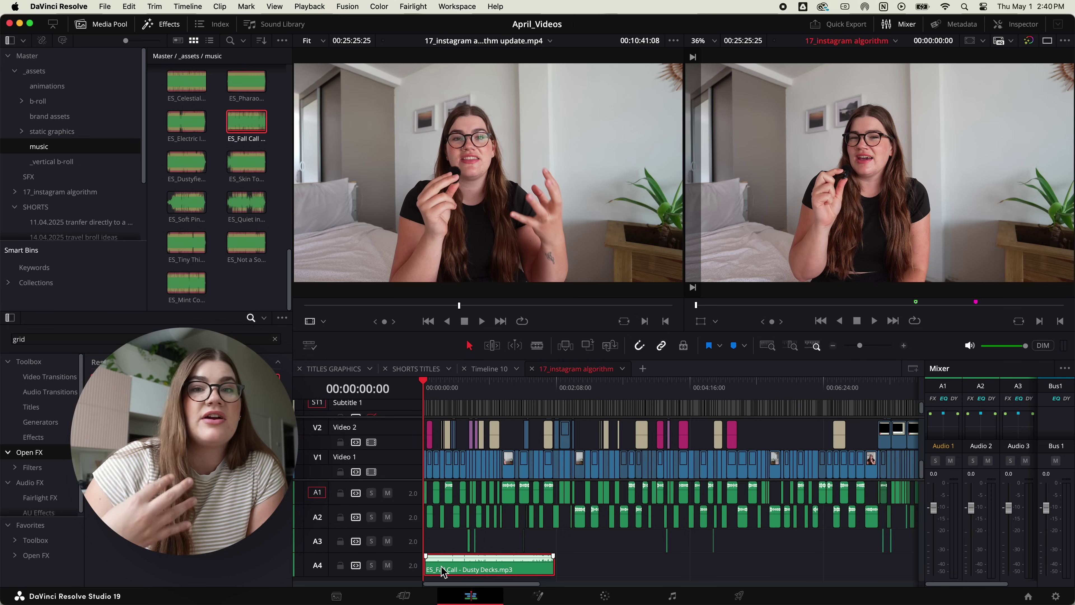
pyautogui.click(1019, 21)
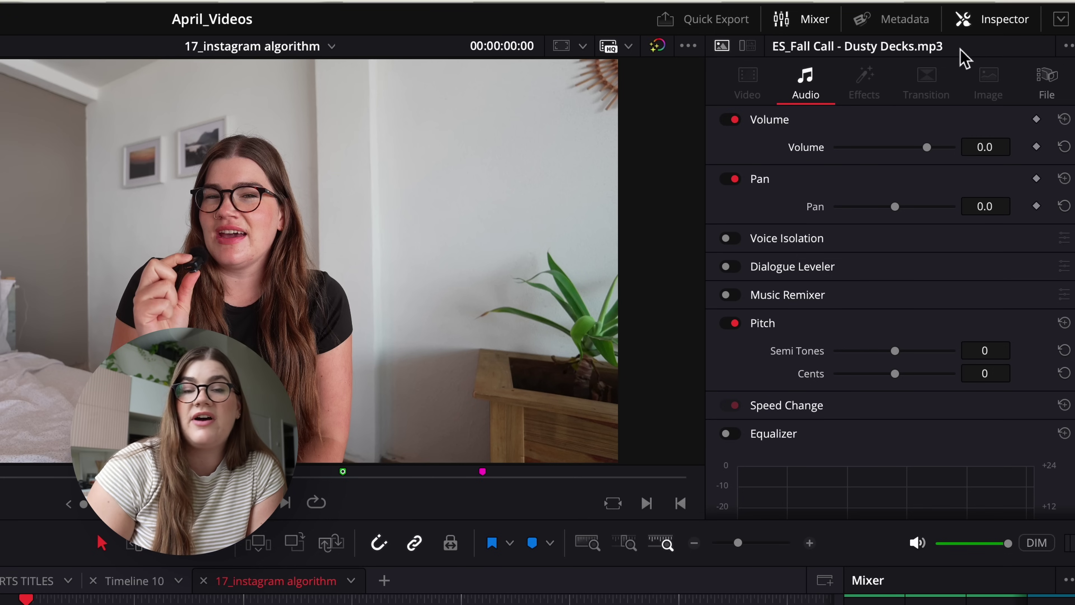
pyautogui.click(984, 144)
pyautogui.write('-')
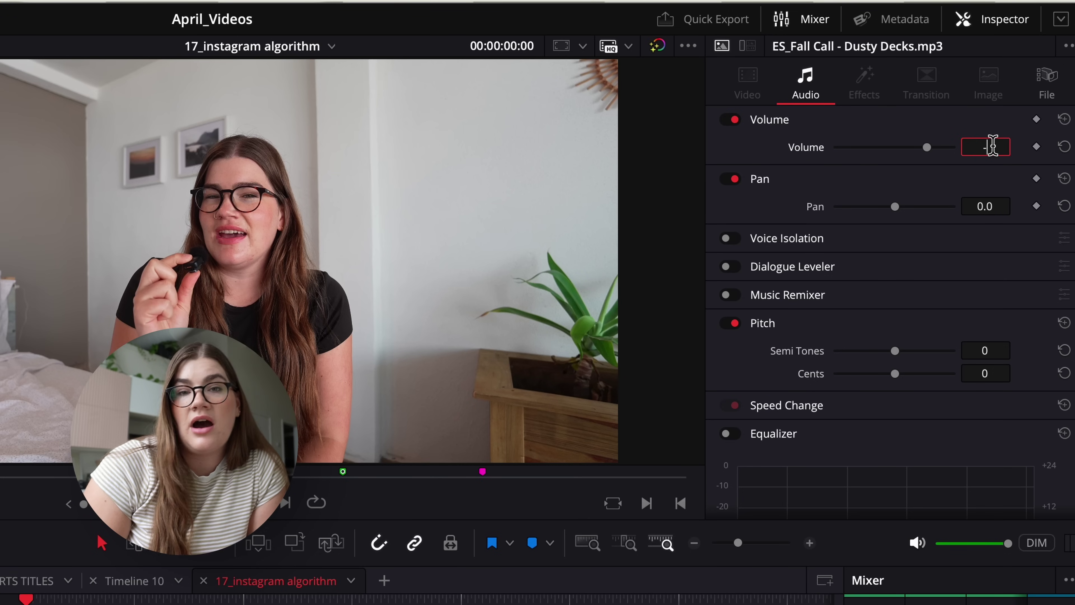
pyautogui.write('20')
pyautogui.press('Return')
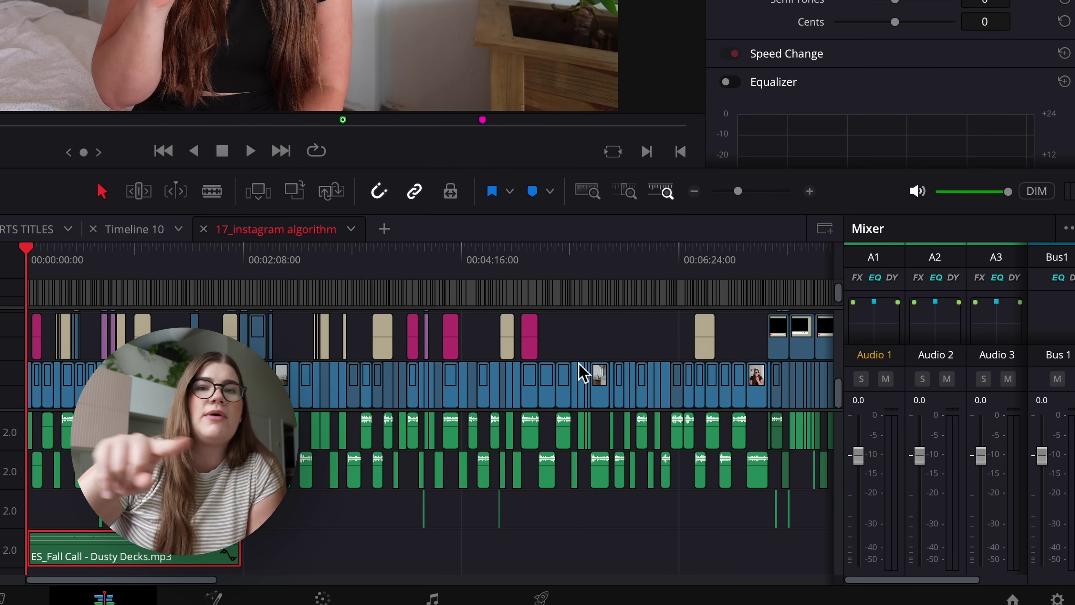
pyautogui.click(78, 279)
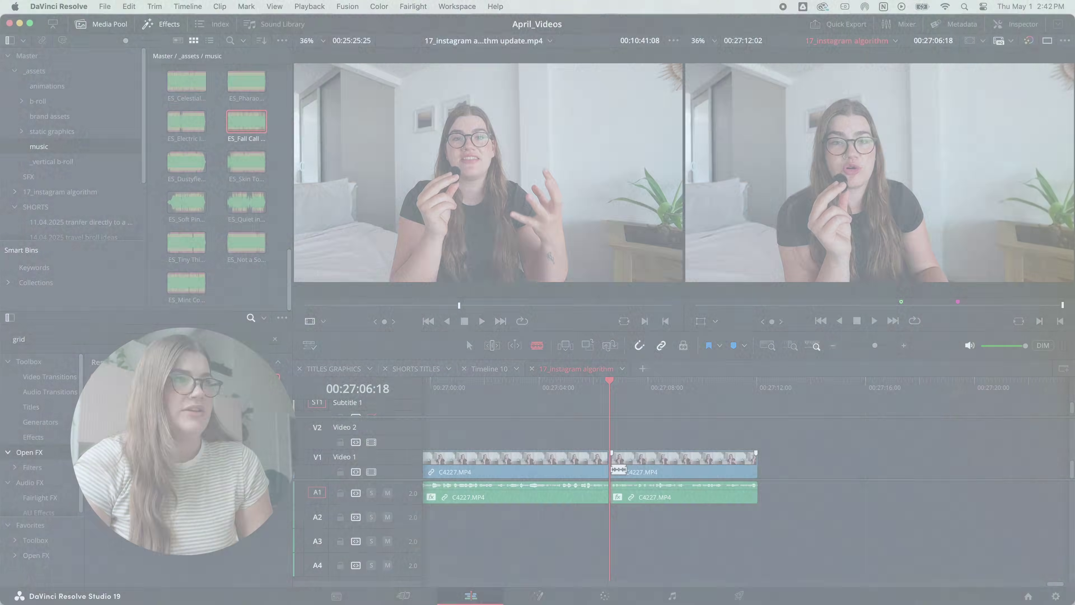
# Set the zoom of the last C4227.MP4 clip, after the cut at 00:27:06:18, to 1.3
pyautogui.press('a')
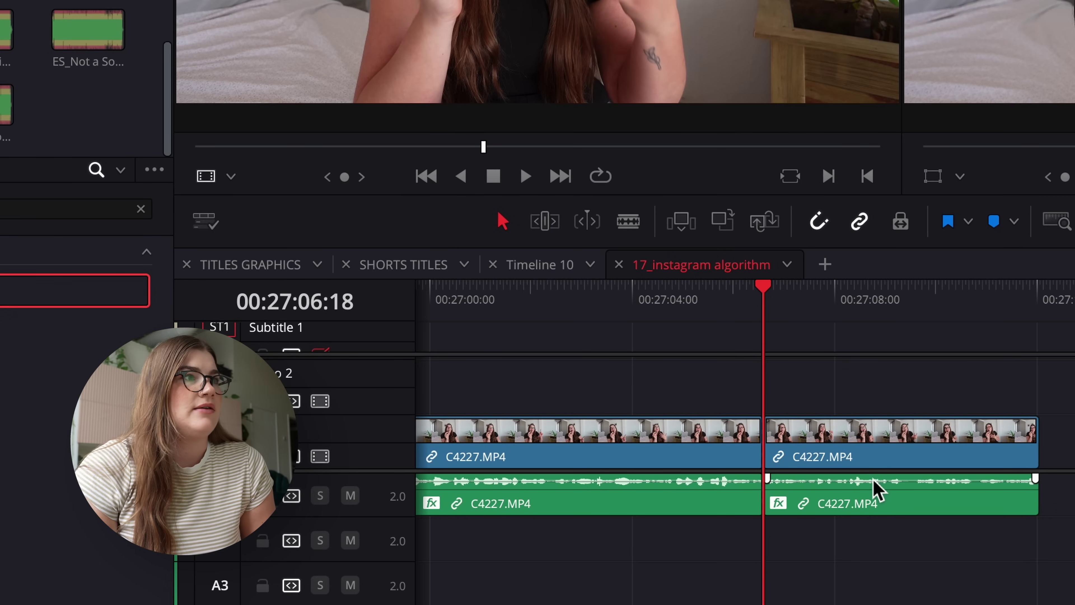
pyautogui.click(876, 489)
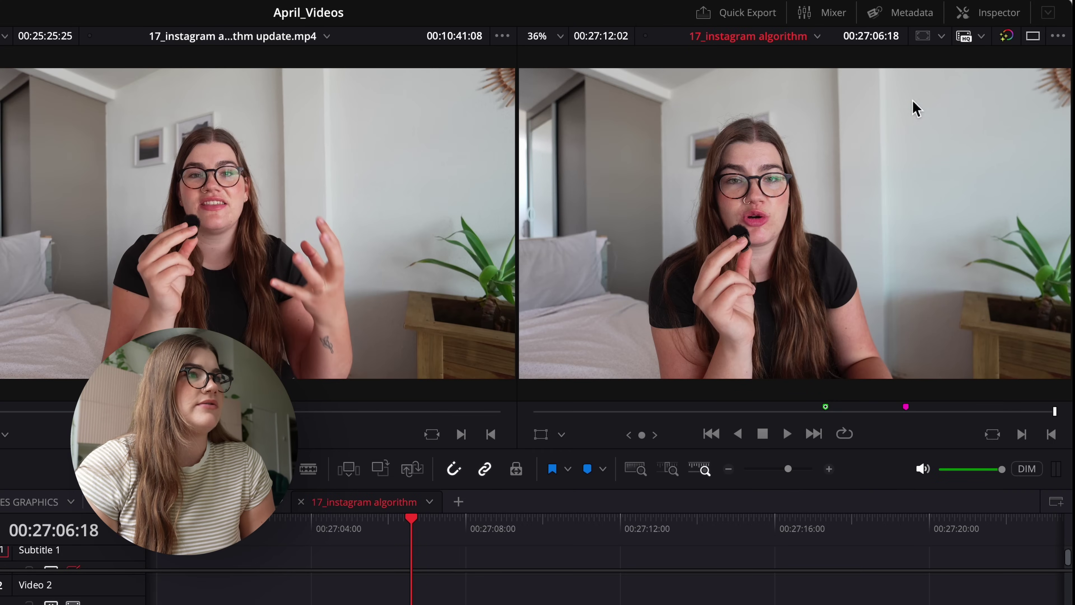
pyautogui.click(986, 12)
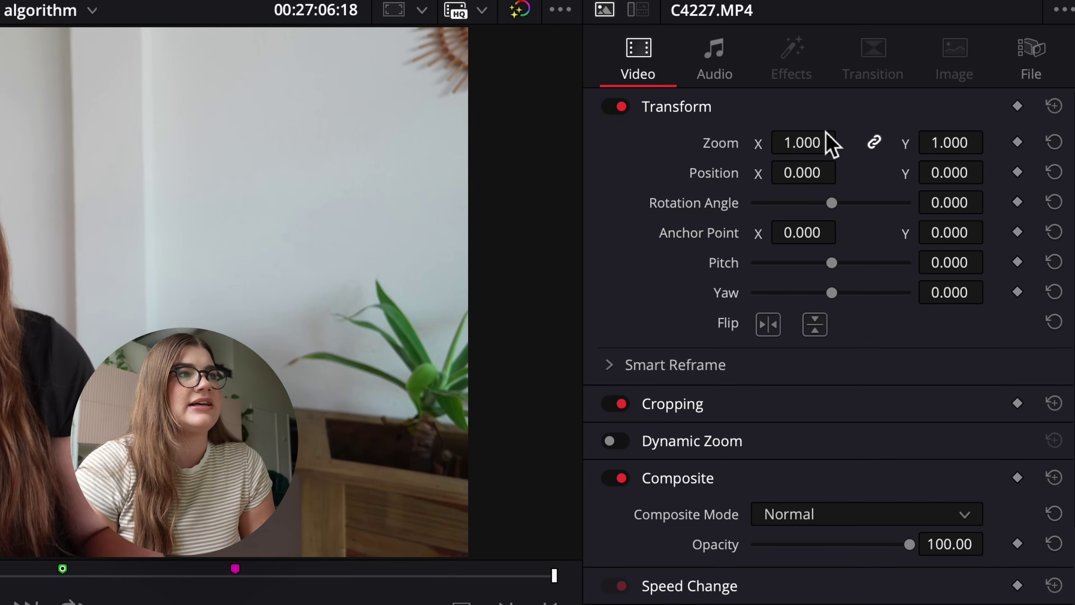
pyautogui.click(816, 142)
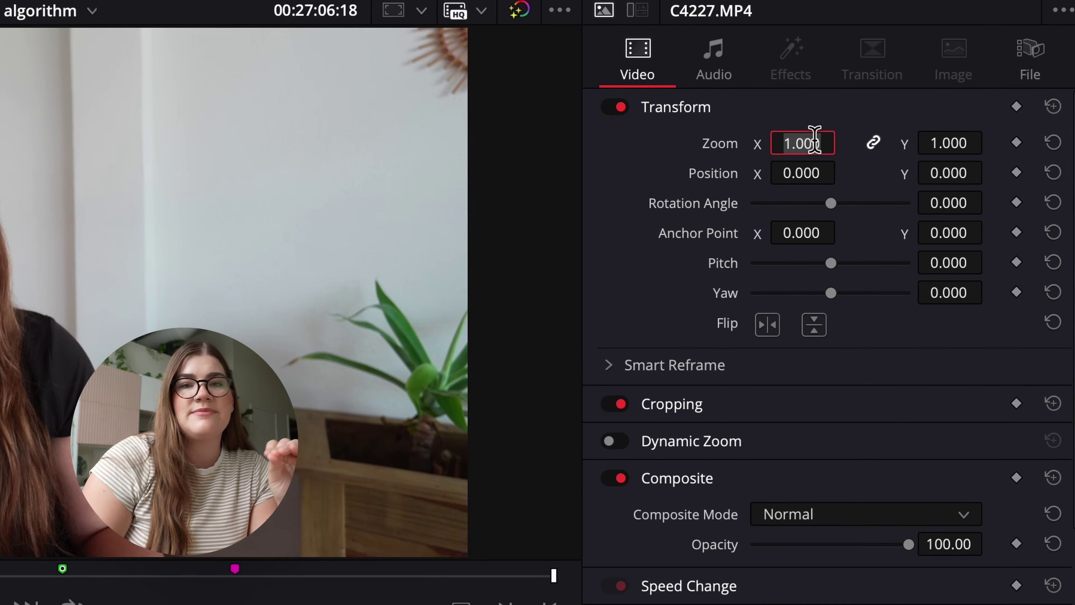
pyautogui.write('1.3')
pyautogui.press('Return')
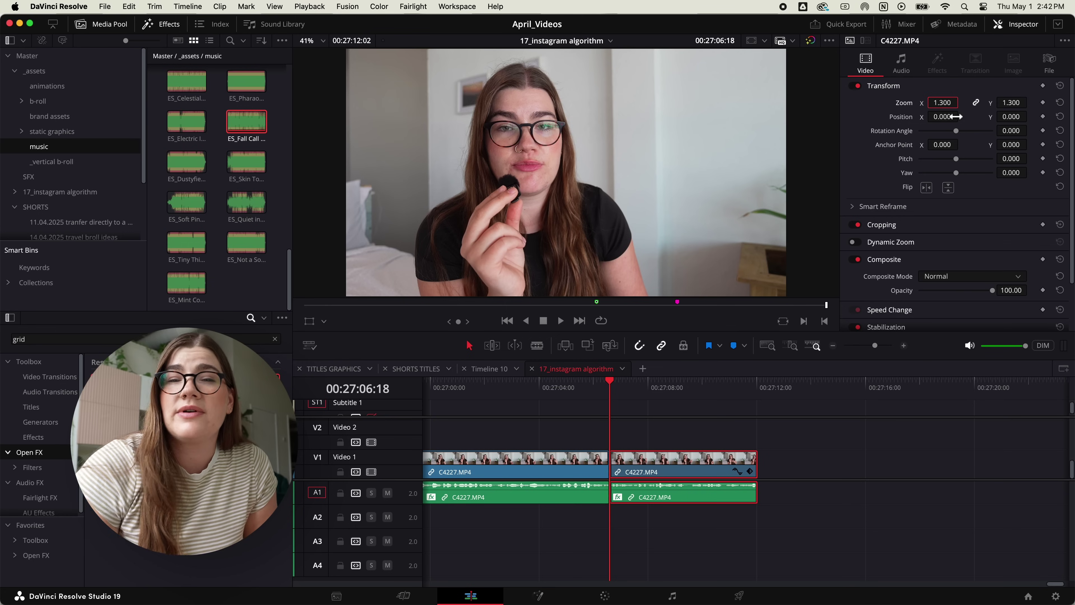
# Try a zoom of 1.32 on the same clip and return it to 1.3
pyautogui.press('super+z')
pyautogui.moveTo(947, 103)
pyautogui.mouseDown()
pyautogui.moveTo(962, 102)
pyautogui.moveTo(948, 109)
pyautogui.mouseUp()
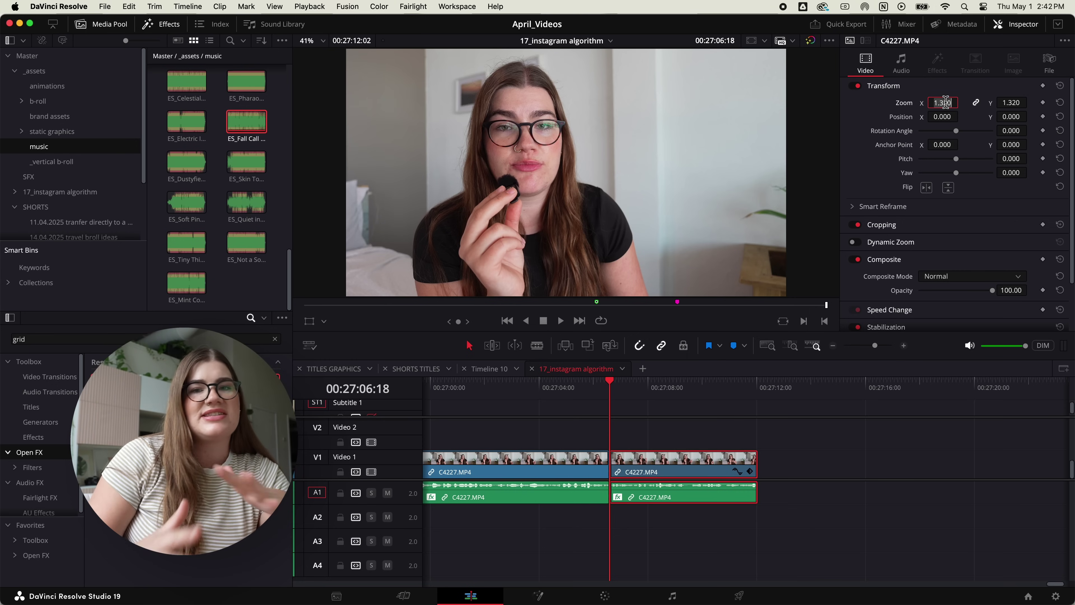
pyautogui.moveTo(945, 103); pyautogui.dragTo(943, 103)
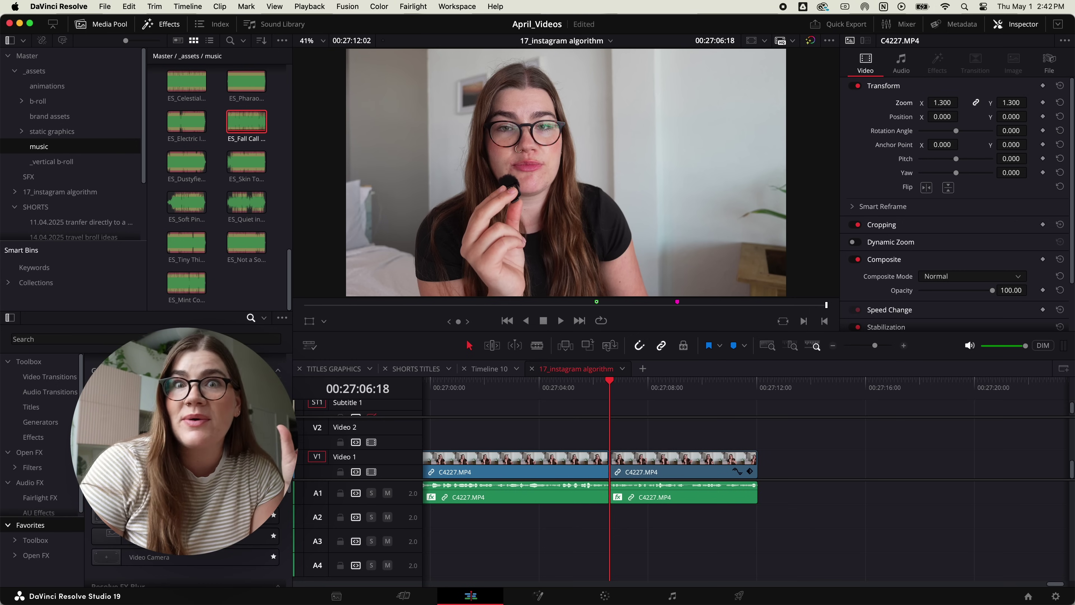
# Place an adjustment clip on Video 2 across the cut at 00:27:06:18 and apply the Grid effect to it
pyautogui.moveTo(189, 453); pyautogui.dragTo(579, 440)
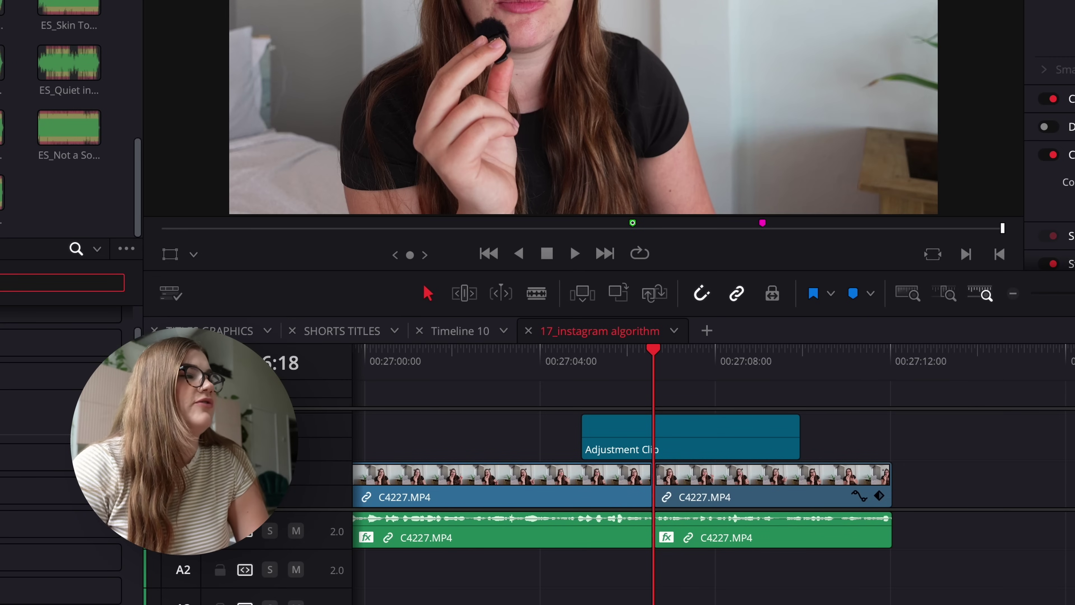
pyautogui.write('grid')
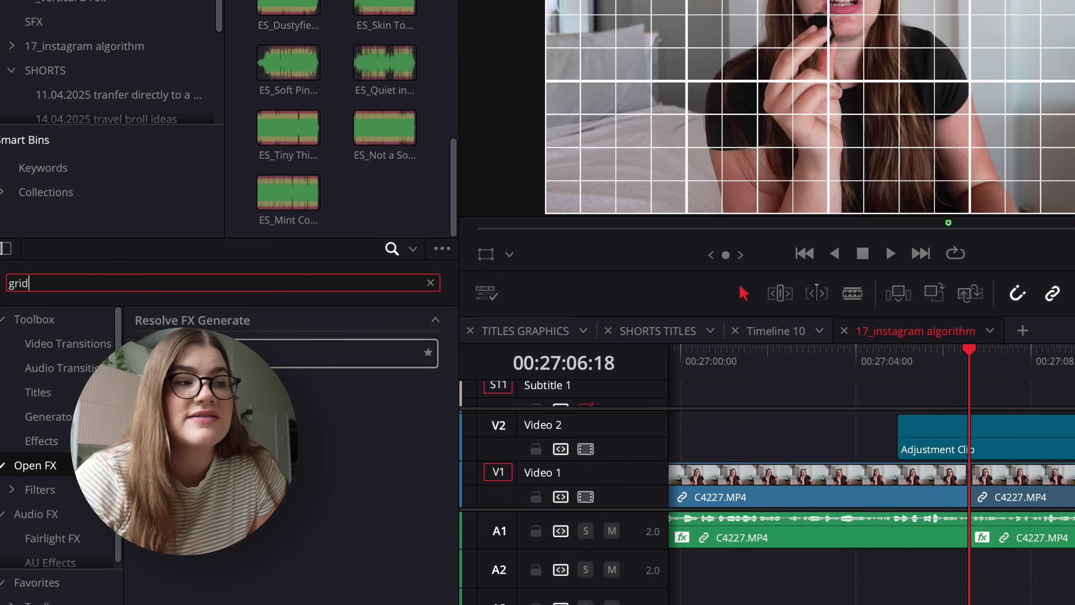
pyautogui.moveTo(296, 353); pyautogui.dragTo(946, 447)
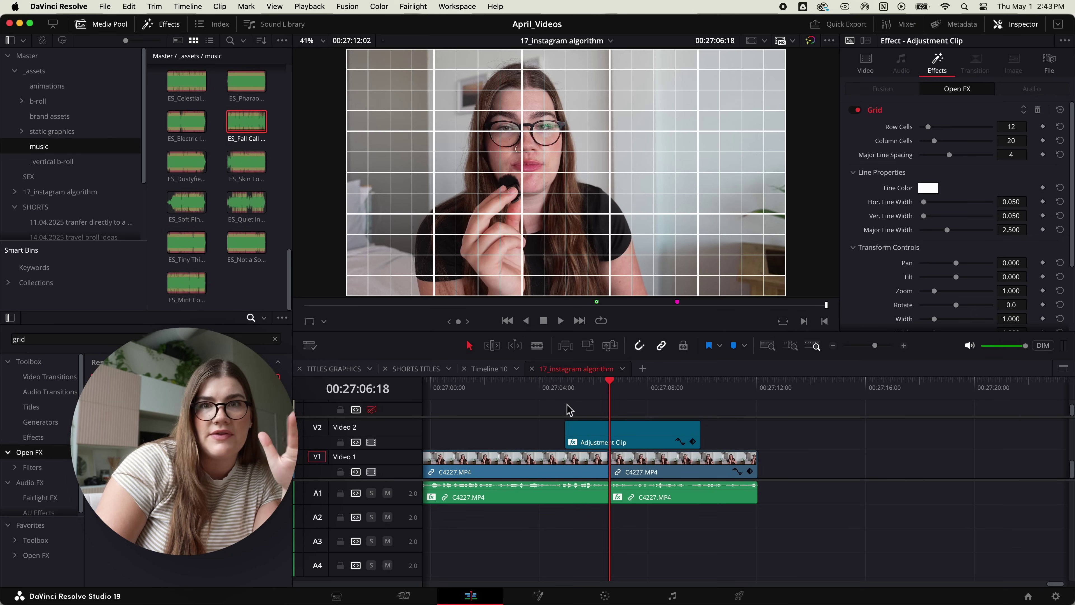
pyautogui.click(591, 394)
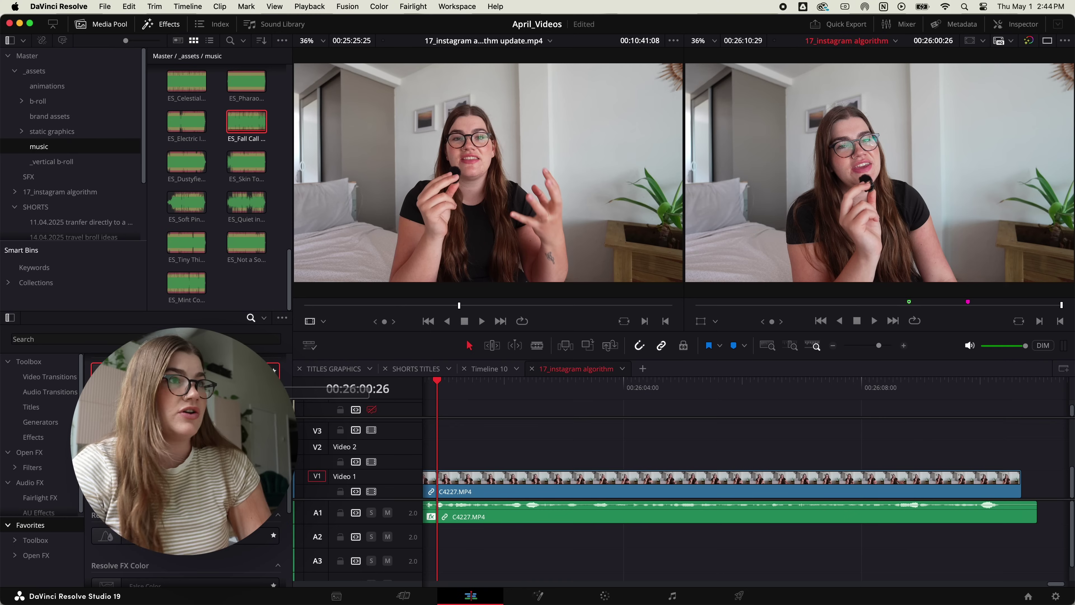
# Place an adjustment clip on Video 2 above the C4227.MP4 clip starting at 00:26:00:13 and extend it to that clip's end
pyautogui.moveTo(254, 382); pyautogui.dragTo(503, 461)
pyautogui.scroll(-3, 565, 468)
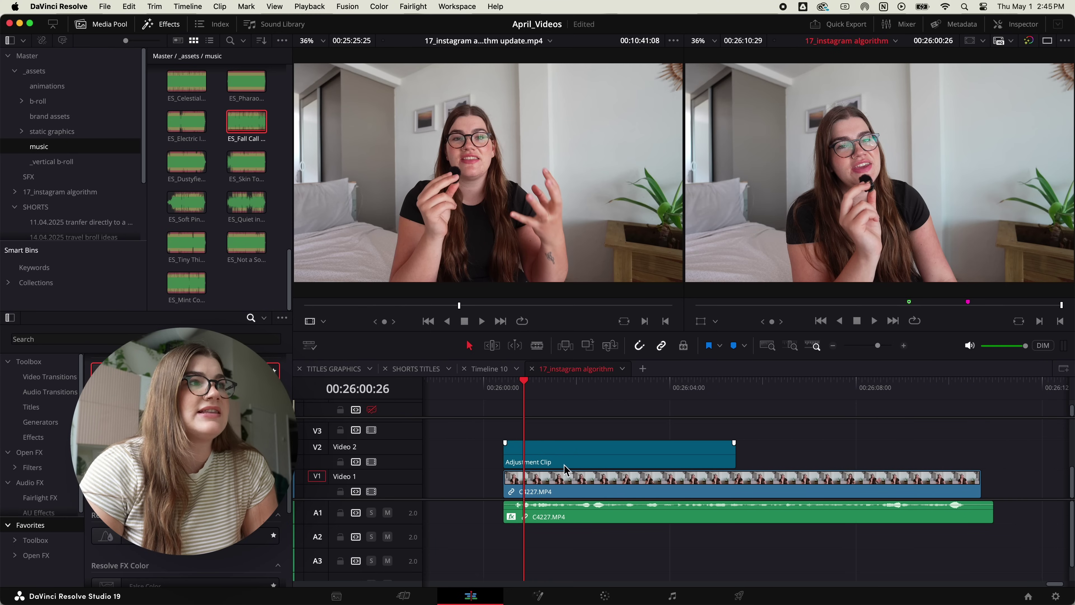
pyautogui.moveTo(721, 453); pyautogui.dragTo(966, 453)
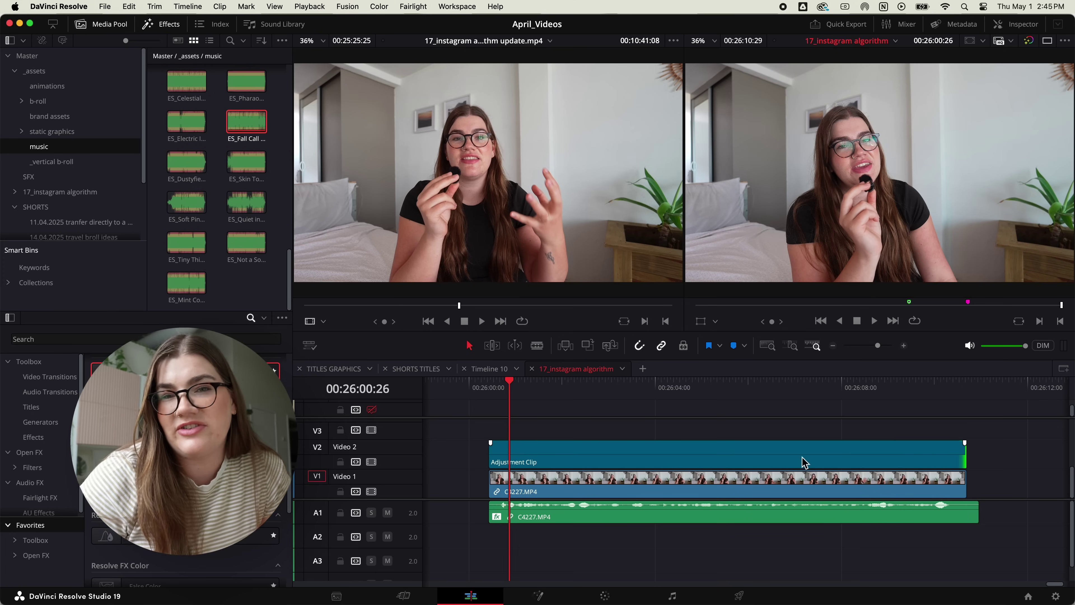
# Add a zoom keyframe of 1.000 to the adjustment clip at its start, 00:26:00:13
pyautogui.click(495, 390)
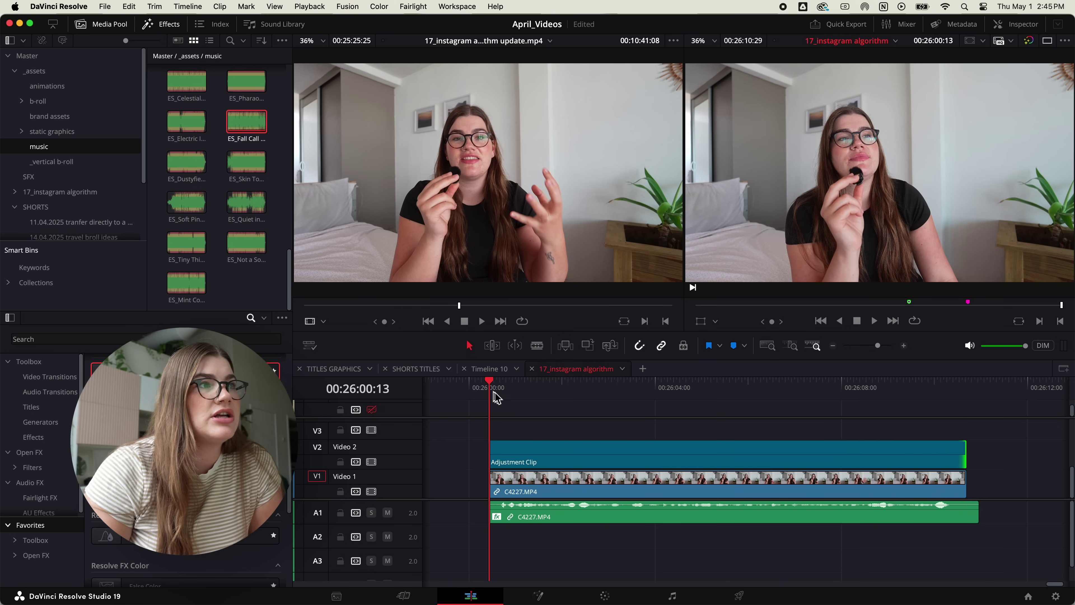
pyautogui.click(505, 464)
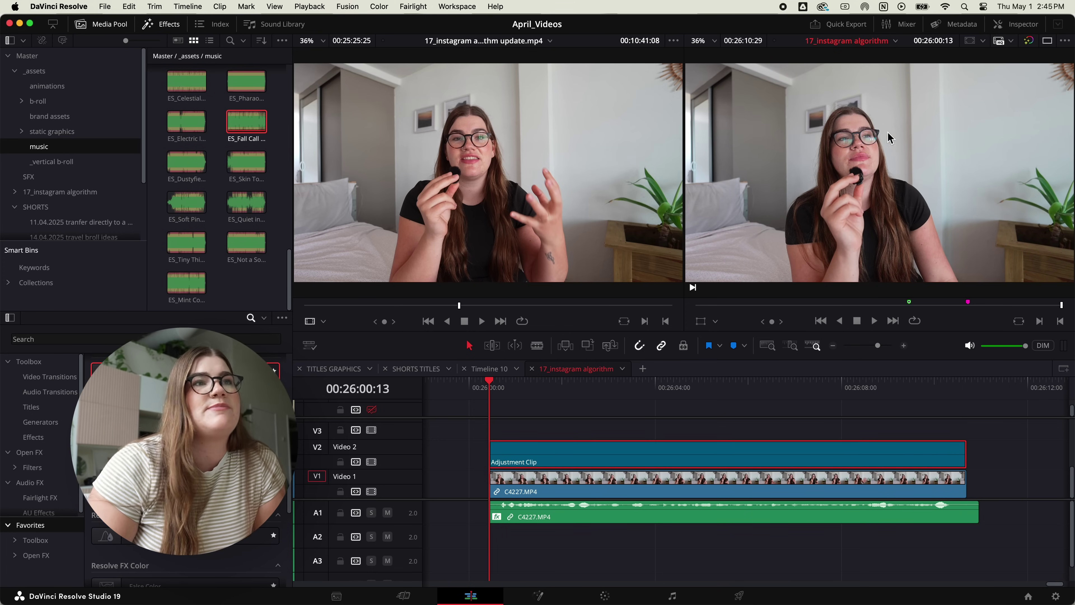
pyautogui.click(1006, 30)
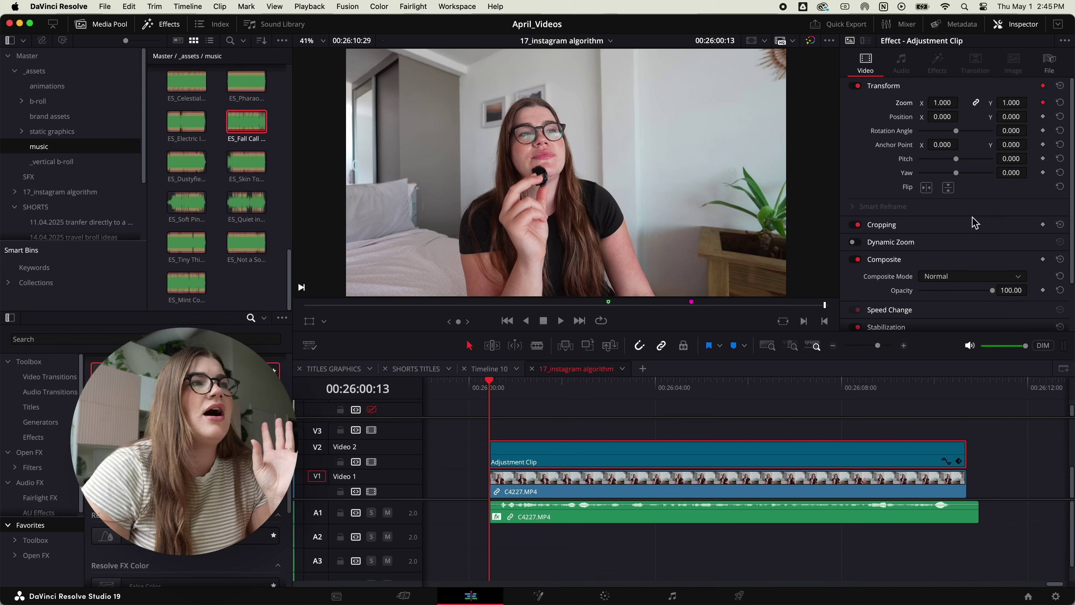
# Set the adjustment clip's zoom to 1.3 near its end, at 00:26:10:15, to create a gradual zoom-in
pyautogui.moveTo(948, 394); pyautogui.dragTo(960, 392)
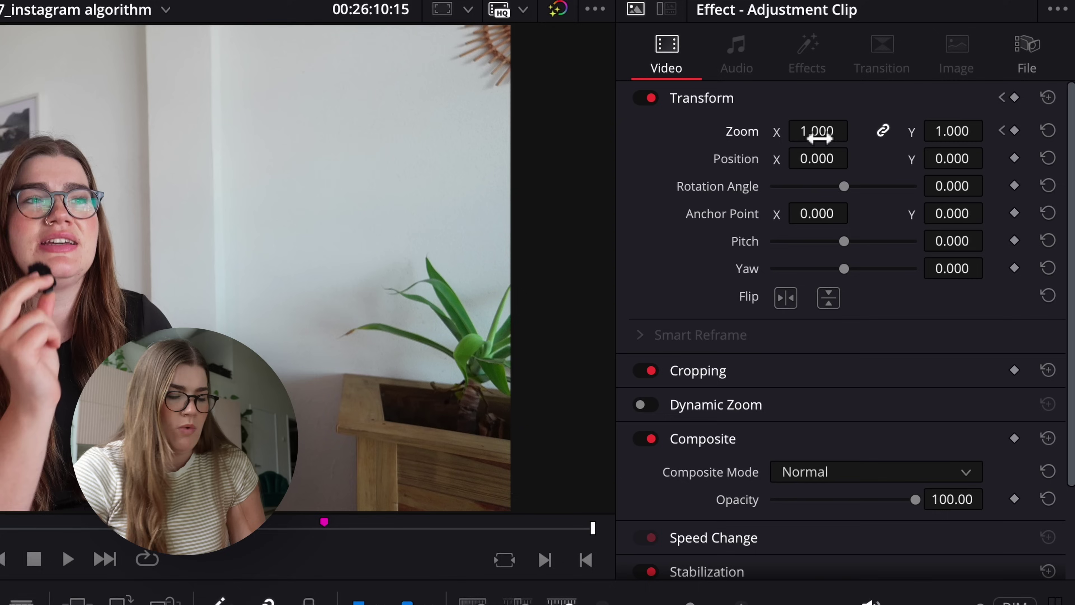
pyautogui.click(943, 107)
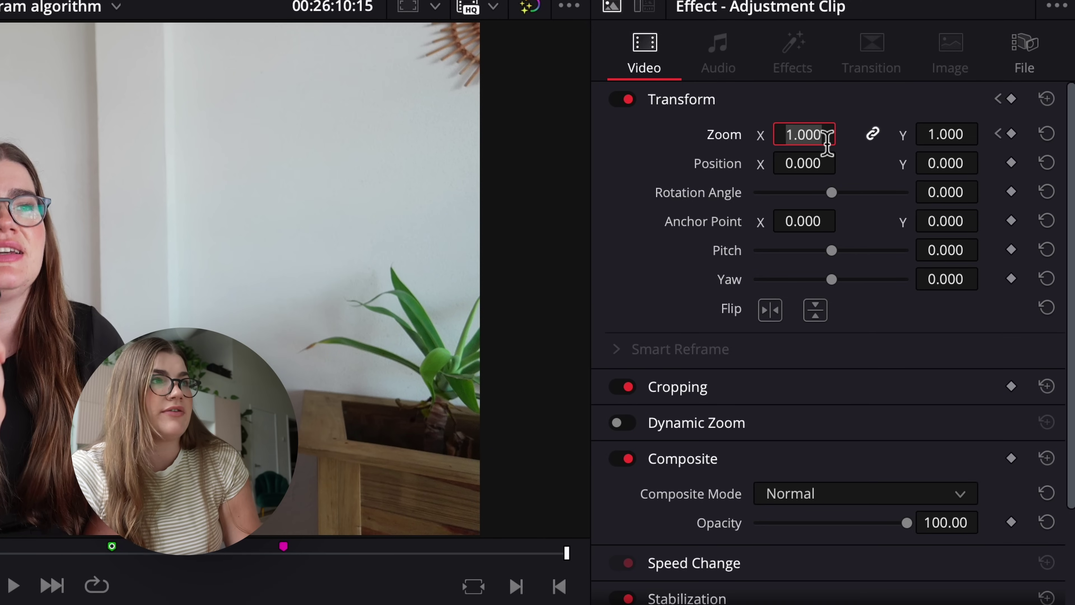
pyautogui.write('1.3')
pyautogui.press('Return')
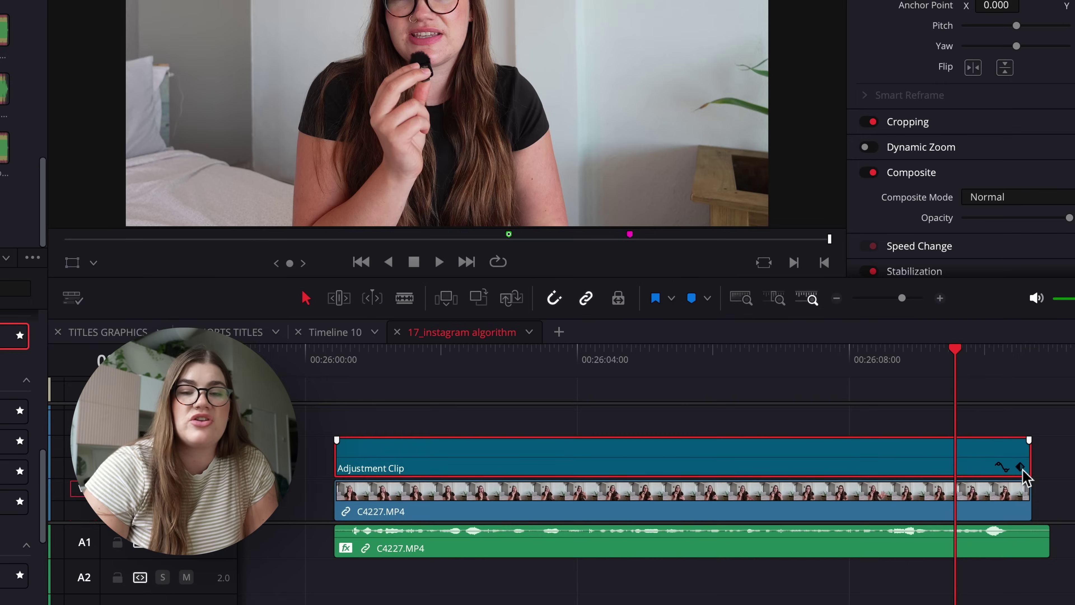
# Show the adjustment clip's keyframe track and shift its last transform keyframe toward the clip's end
pyautogui.click(1021, 467)
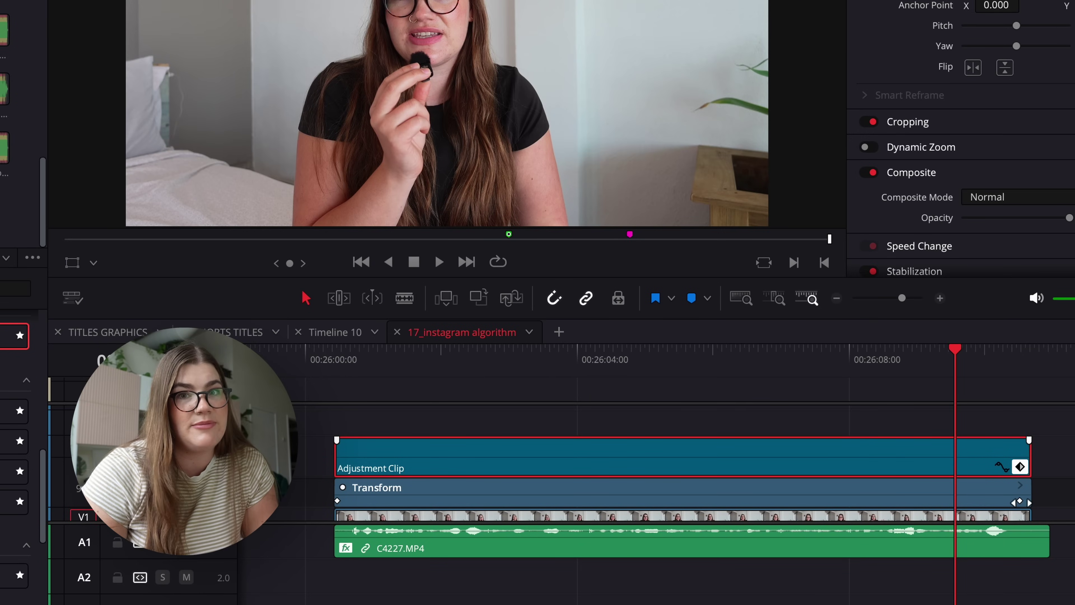
pyautogui.moveTo(1021, 503); pyautogui.dragTo(1038, 504)
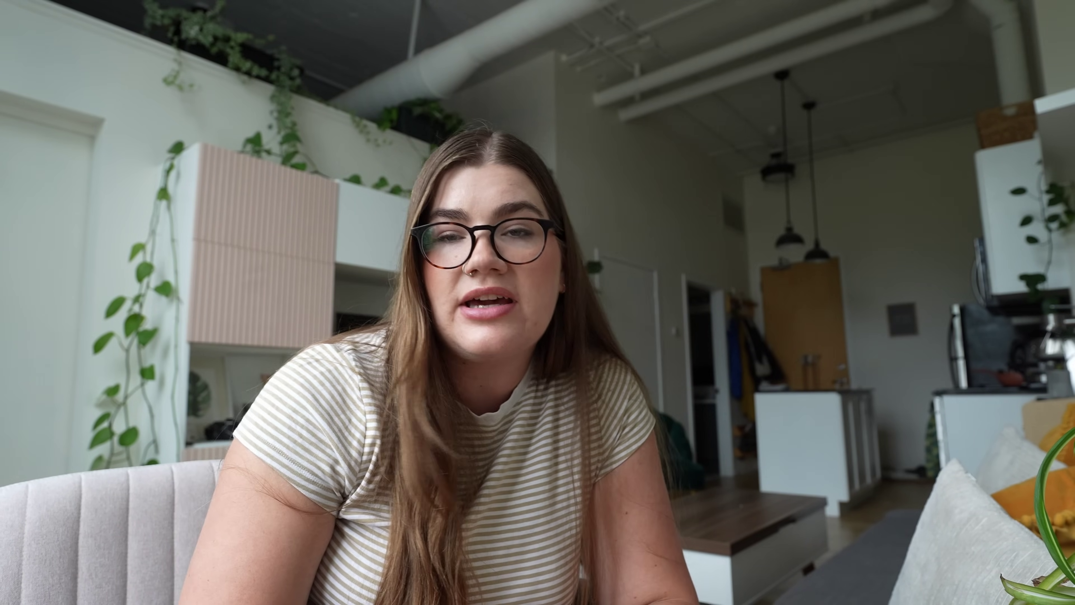
# Copy the existing adjustment clip above the C4227.MP4 clip starting just before 00:24:34 and trim its end to match that clip
pyautogui.click(491, 425)
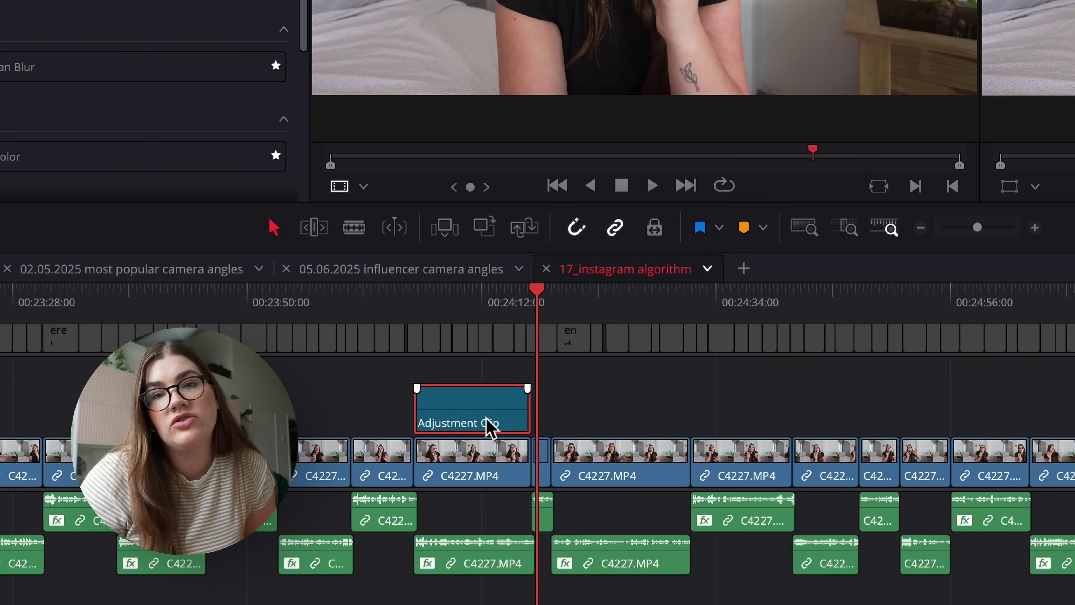
pyautogui.moveTo(478, 423); pyautogui.dragTo(752, 422)
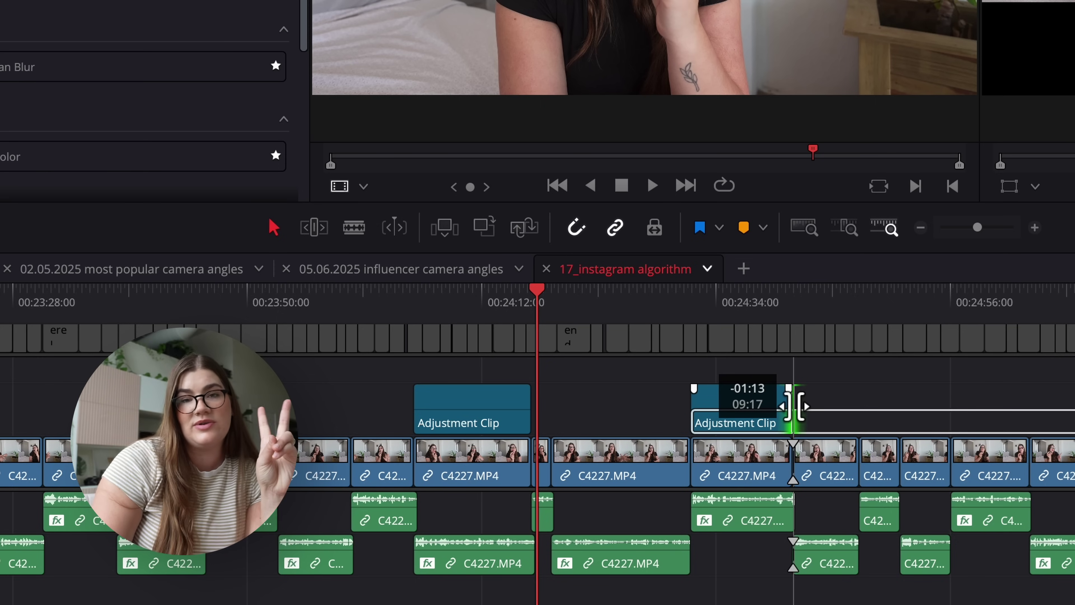
pyautogui.moveTo(794, 407); pyautogui.dragTo(792, 407)
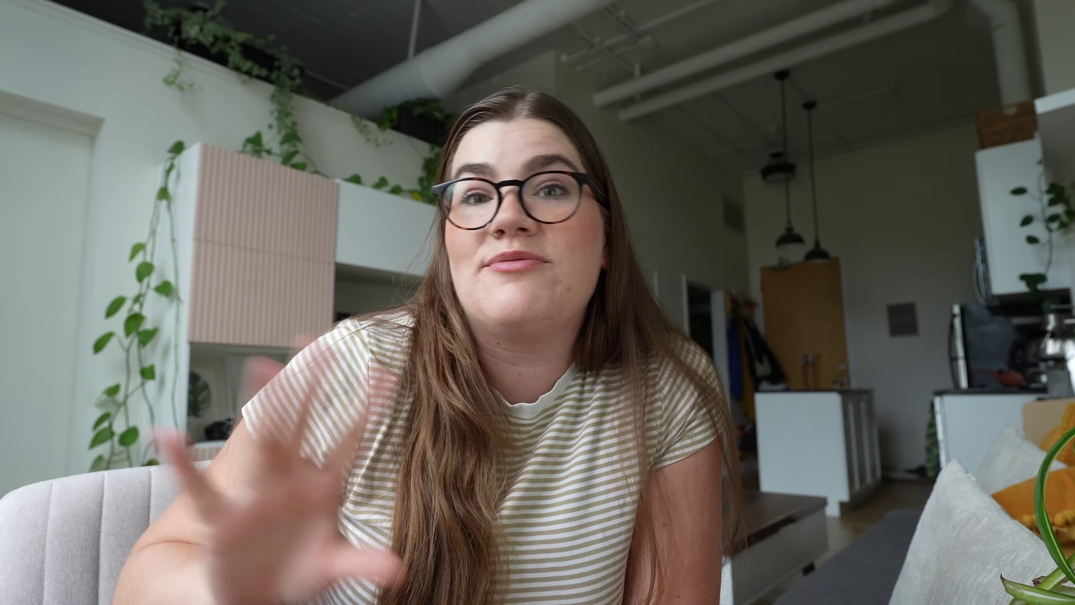